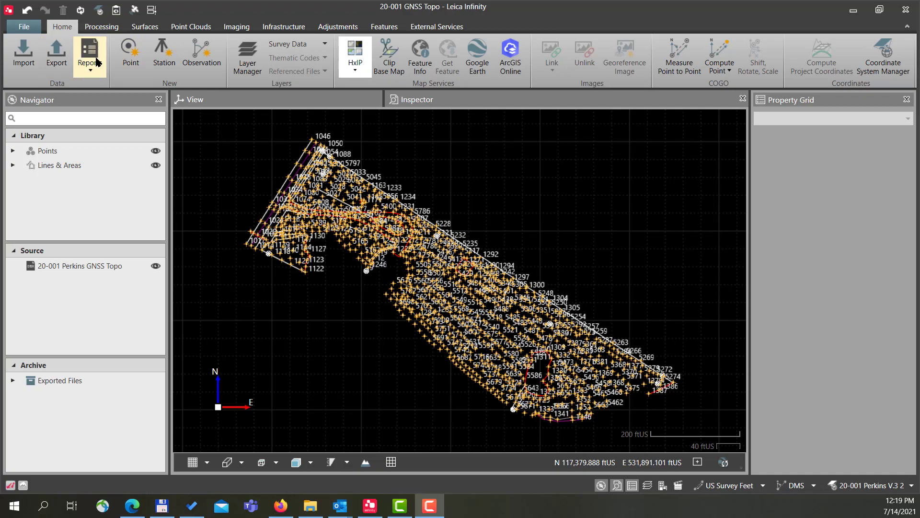
Disconnect the Leica Exchange service, enter the account password, and reconnect with the credentials remembered
{"action": "left_click", "coordinate": [21, 28]}
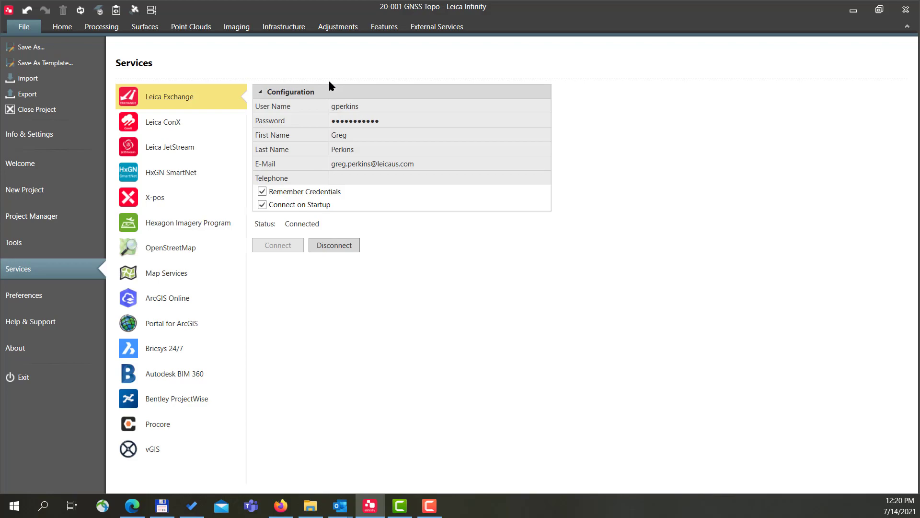
{"action": "left_click", "coordinate": [263, 191]}
{"action": "left_click", "coordinate": [263, 192]}
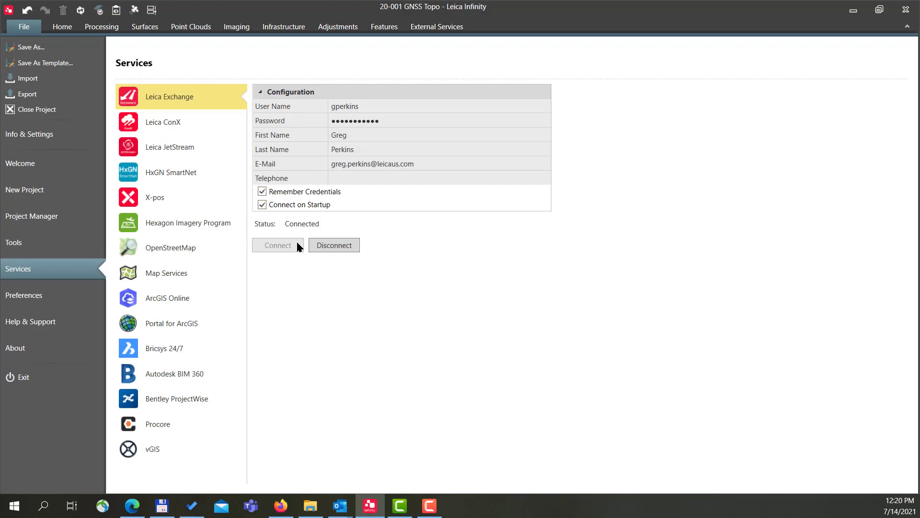
{"action": "left_click", "coordinate": [319, 252]}
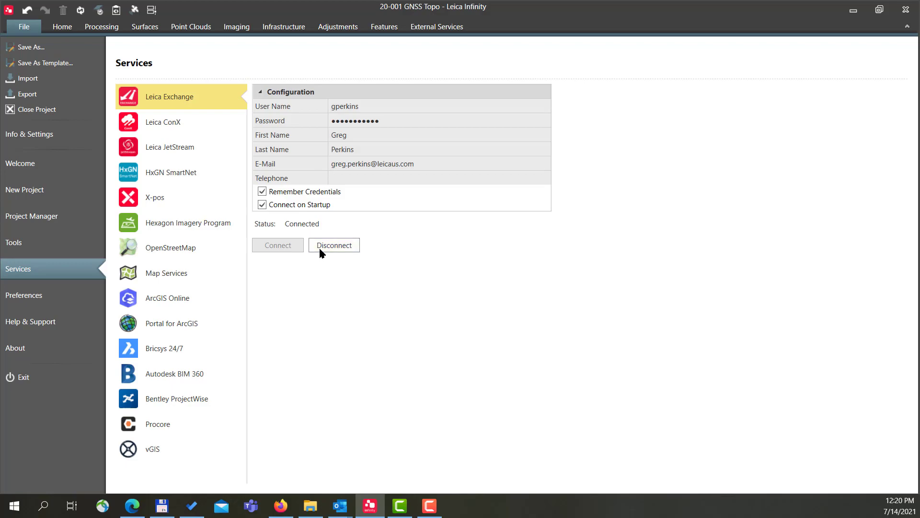
{"action": "left_click", "coordinate": [387, 121]}
{"action": "type", "text": "***********"}
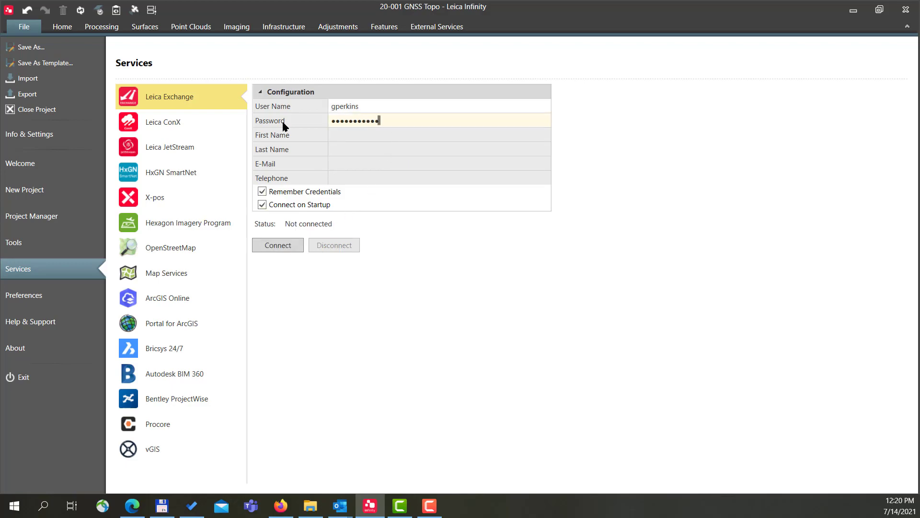
{"action": "left_click", "coordinate": [275, 245]}
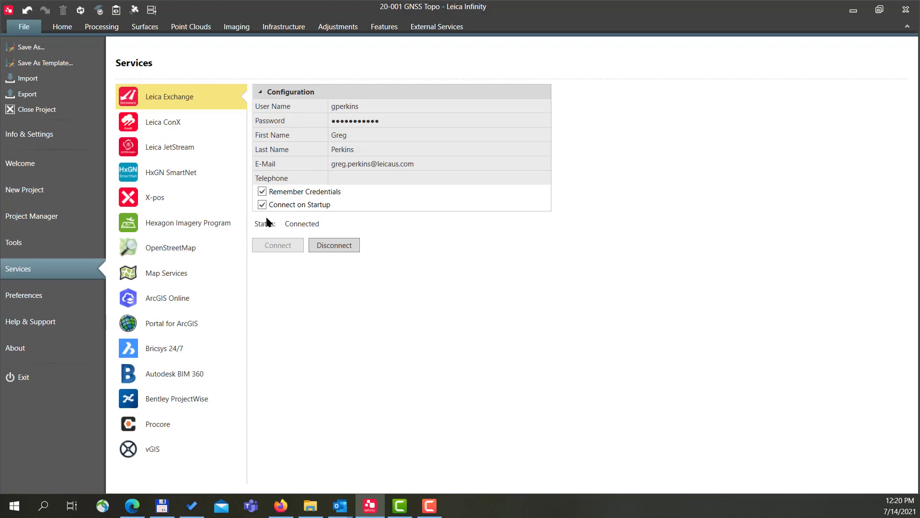
Start a data export of the 20-001 GNSS Topo project with ASCII as the output type
{"action": "left_click", "coordinate": [70, 27]}
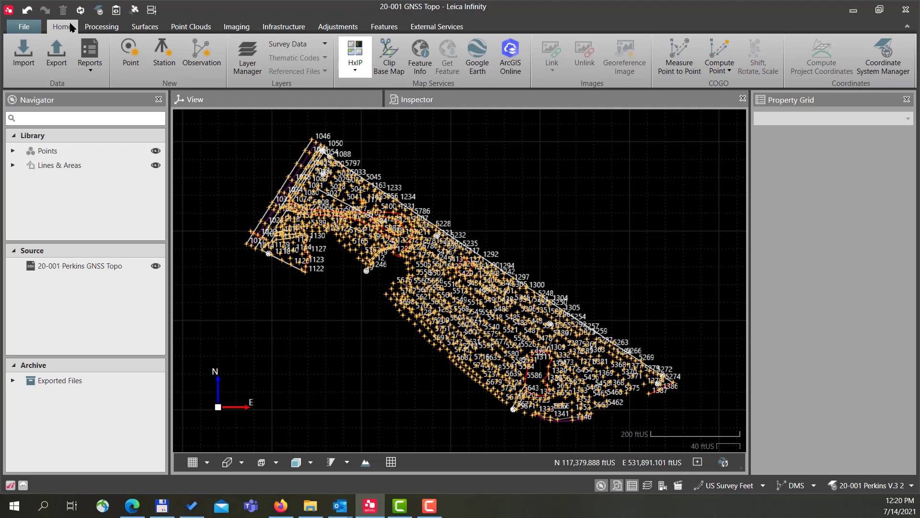
{"action": "left_click", "coordinate": [56, 55]}
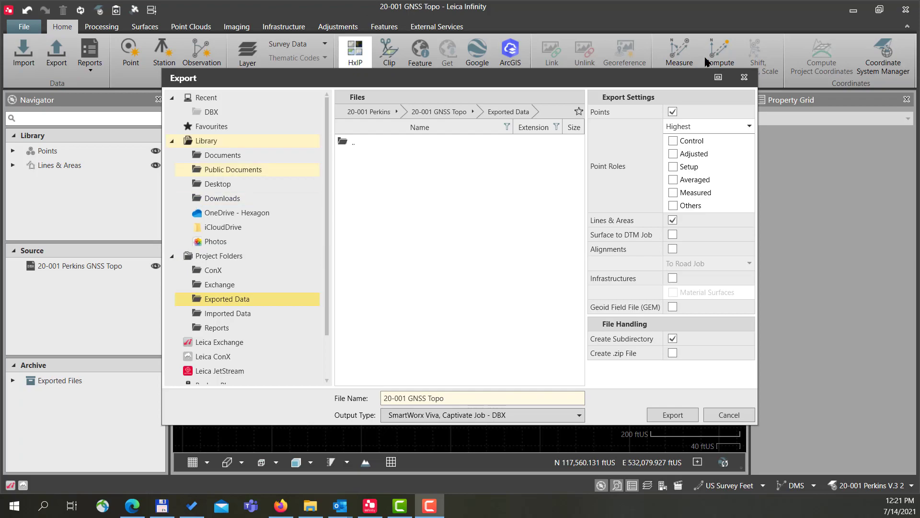
{"action": "left_click", "coordinate": [579, 415]}
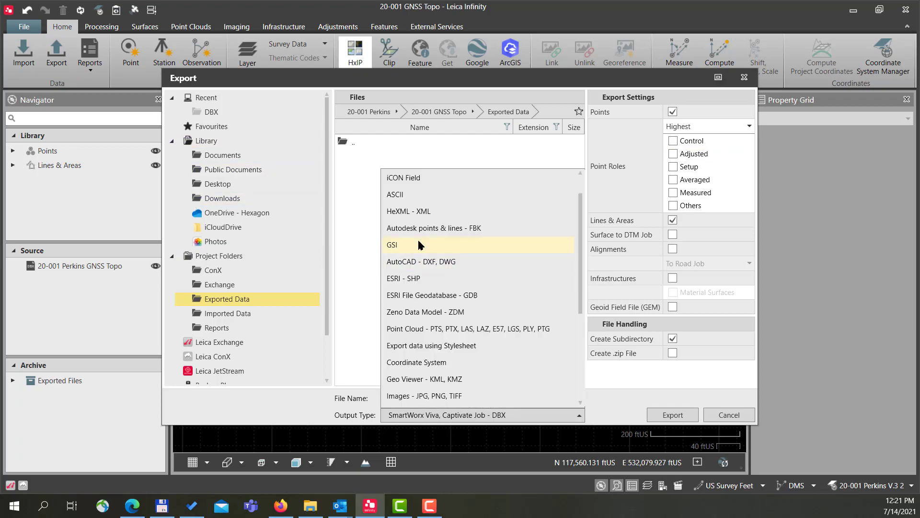
{"action": "left_click", "coordinate": [411, 194]}
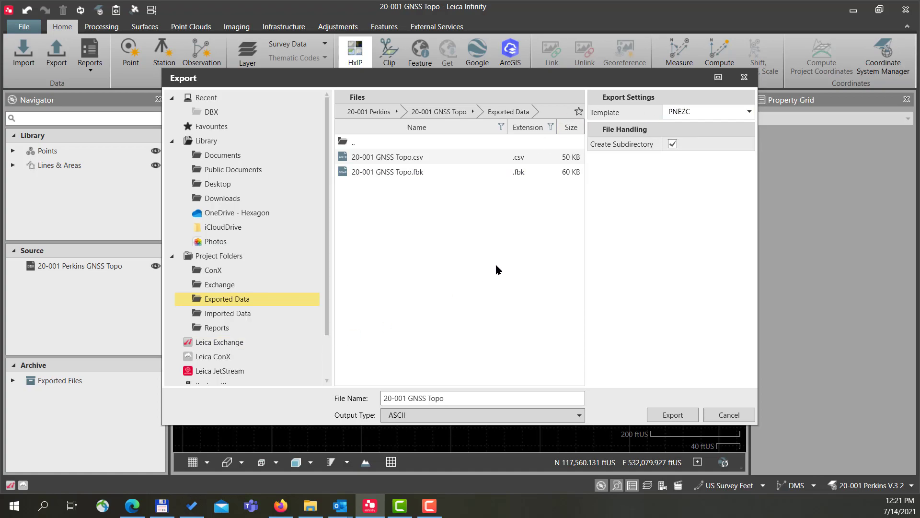
Send the ASCII export with the PNEZC template through Leica Exchange to the account owner's own contact entry
{"action": "left_click", "coordinate": [210, 343]}
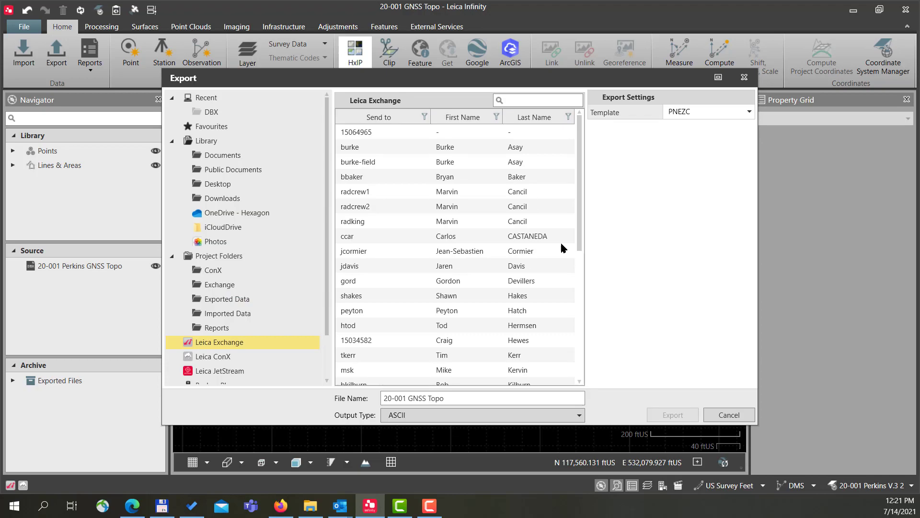
{"action": "scroll", "coordinate": [560, 266], "scroll_direction": "down", "scroll_amount": 1}
{"action": "left_click_drag", "start_coordinate": [577, 272], "coordinate": [574, 379]}
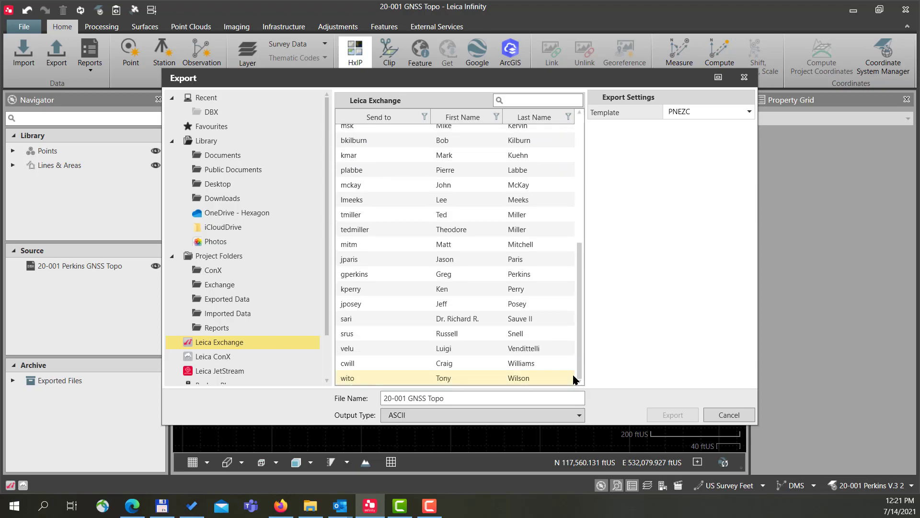
{"action": "left_click", "coordinate": [346, 276]}
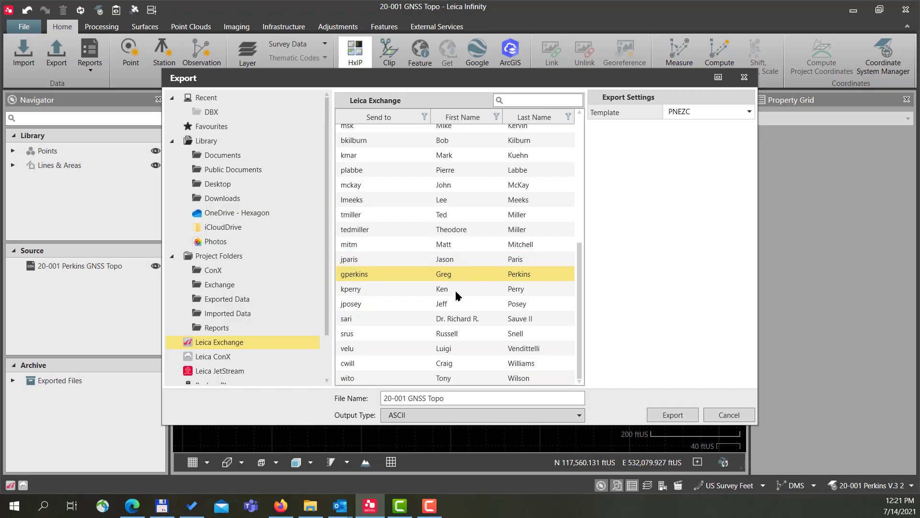
{"action": "left_click", "coordinate": [670, 418]}
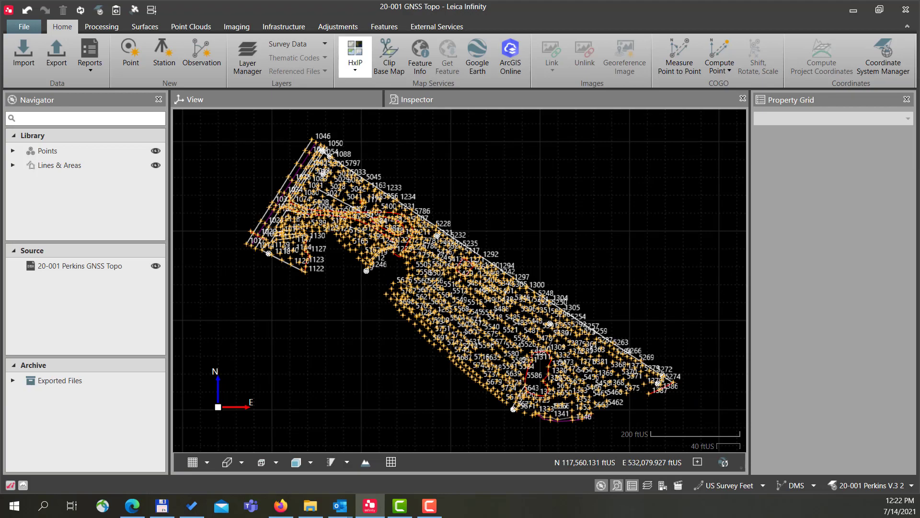
Export the project's points, lines and areas as a SmartWorx Viva, Captivate DBX job to the account owner's contact through Leica Exchange
{"action": "left_click", "coordinate": [56, 52]}
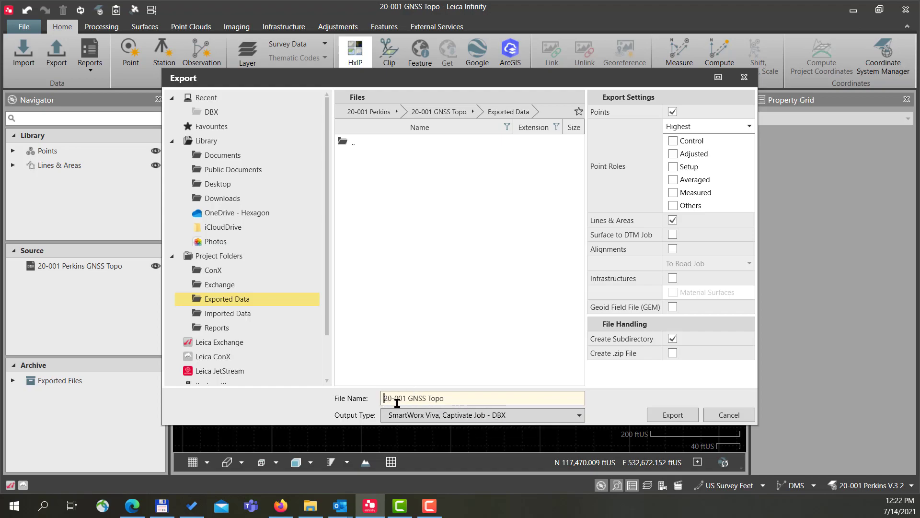
{"action": "left_click", "coordinate": [221, 343]}
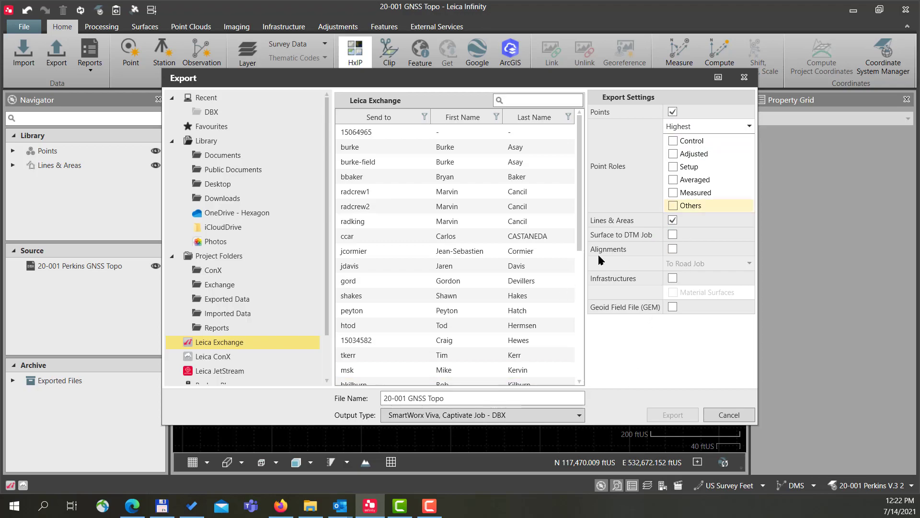
{"action": "scroll", "coordinate": [398, 322], "scroll_direction": "down", "scroll_amount": 4}
{"action": "left_click", "coordinate": [361, 343]}
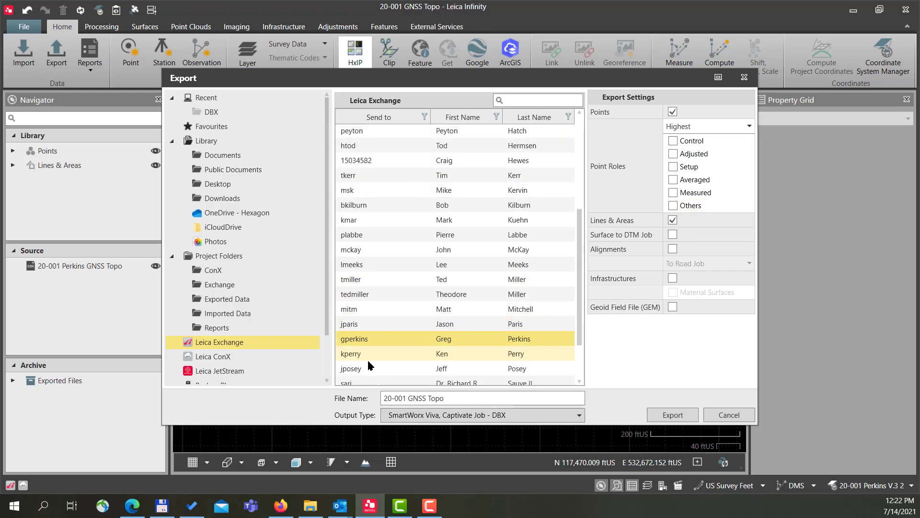
{"action": "left_click", "coordinate": [669, 416]}
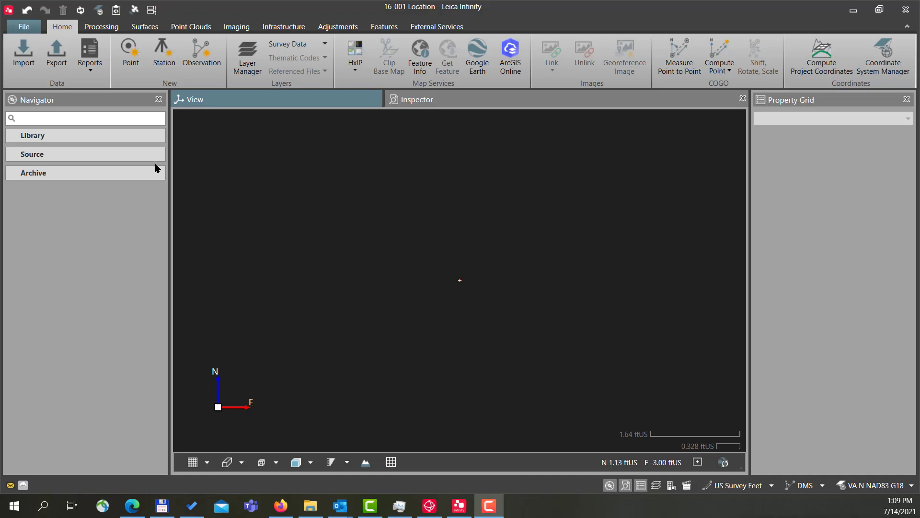
Download the received 16-001 point job from Leica Exchange for import into the 16-001 Location project
{"action": "left_click", "coordinate": [20, 58]}
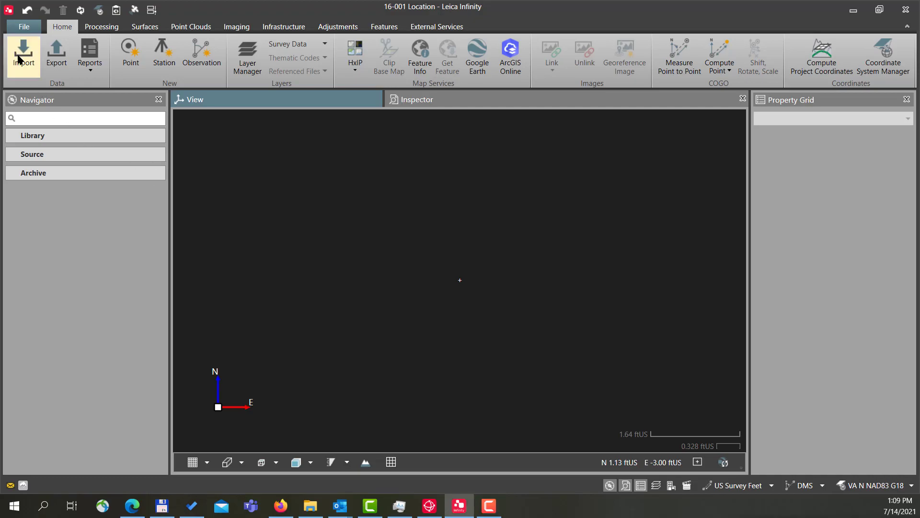
{"action": "scroll", "coordinate": [324, 336], "scroll_direction": "down", "scroll_amount": 2}
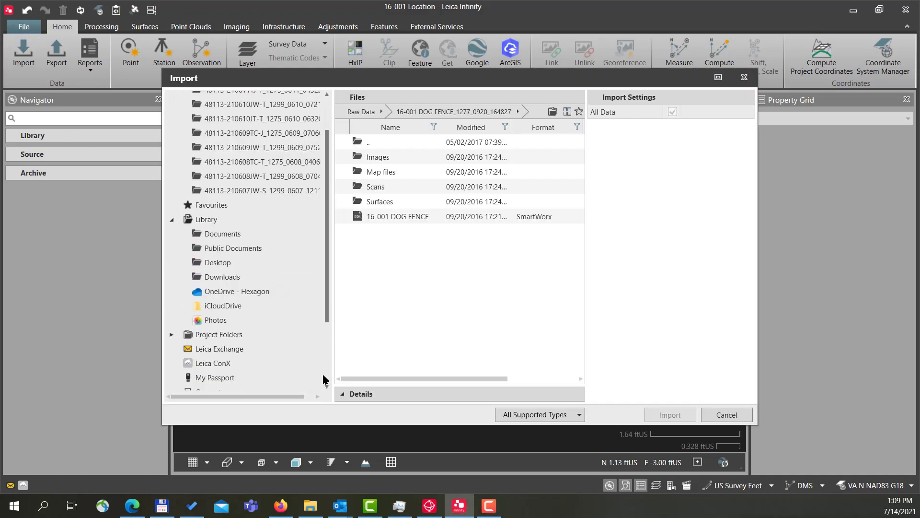
{"action": "scroll", "coordinate": [324, 379], "scroll_direction": "down", "scroll_amount": 2}
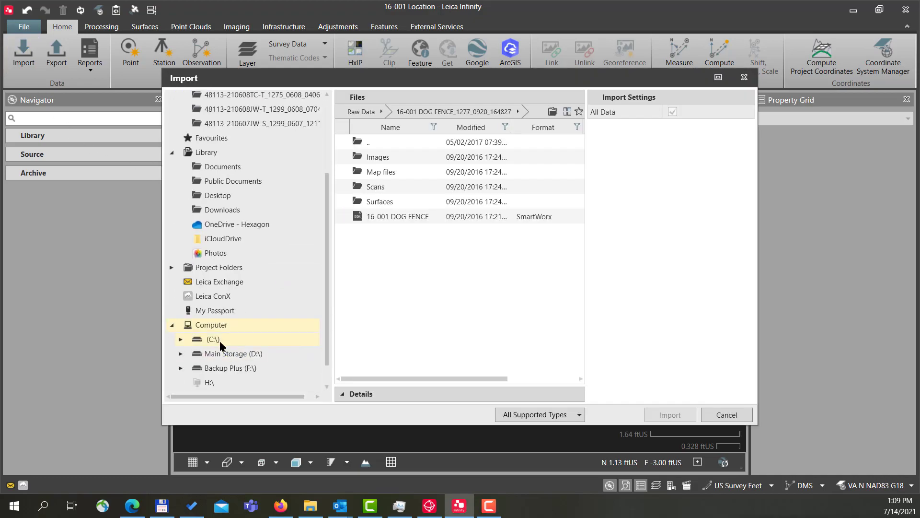
{"action": "left_click", "coordinate": [219, 283]}
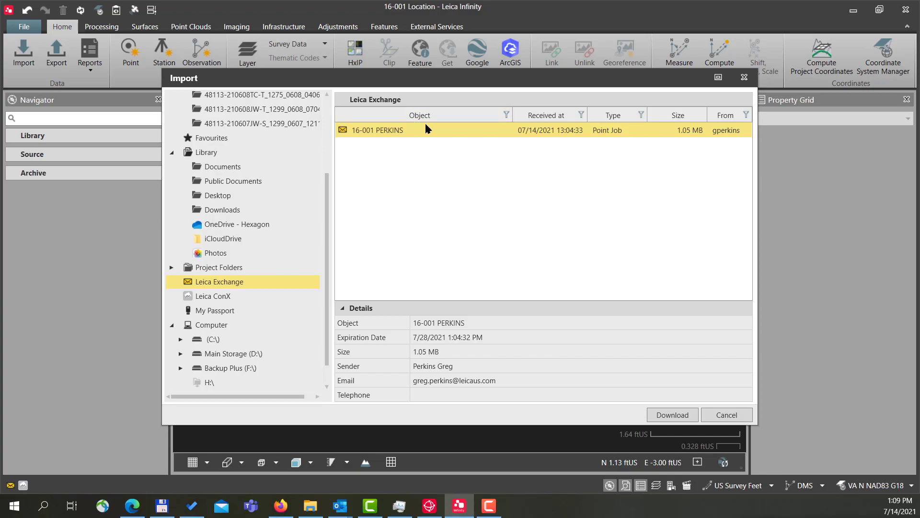
{"action": "left_click", "coordinate": [671, 418]}
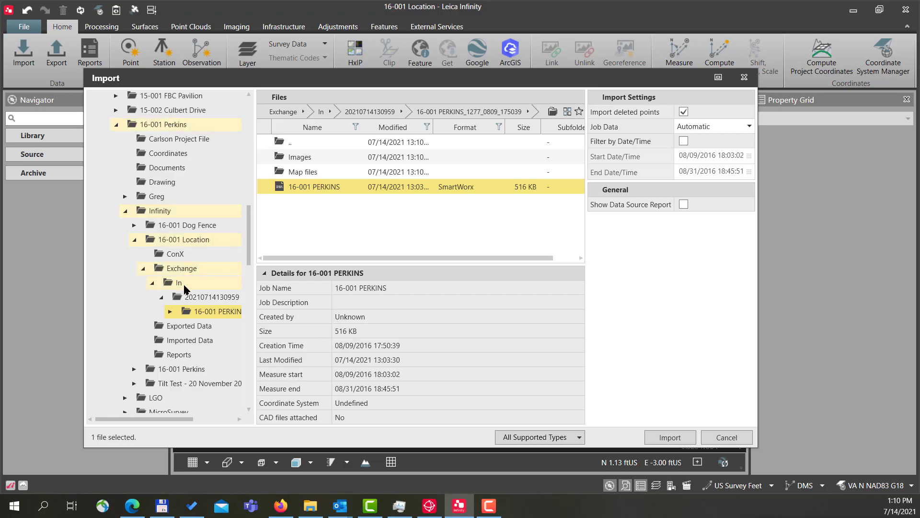
{"action": "left_click", "coordinate": [201, 298]}
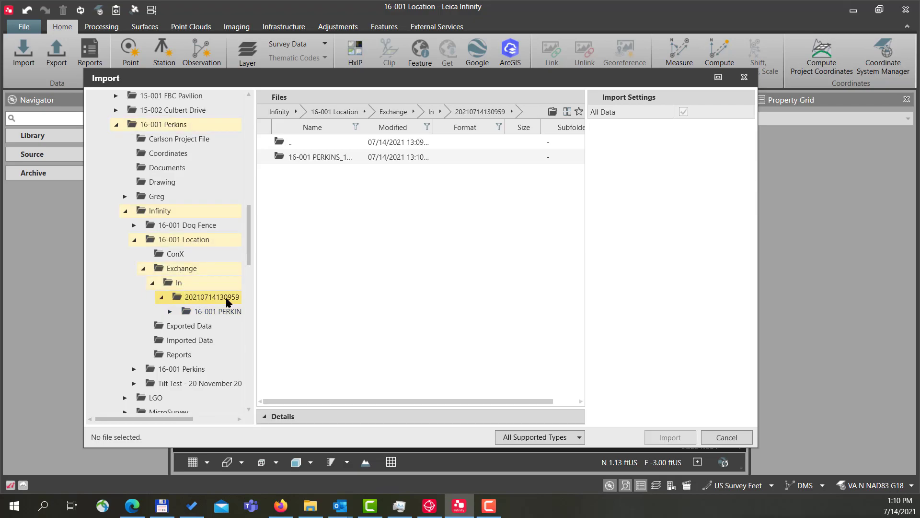
{"action": "left_click", "coordinate": [208, 313]}
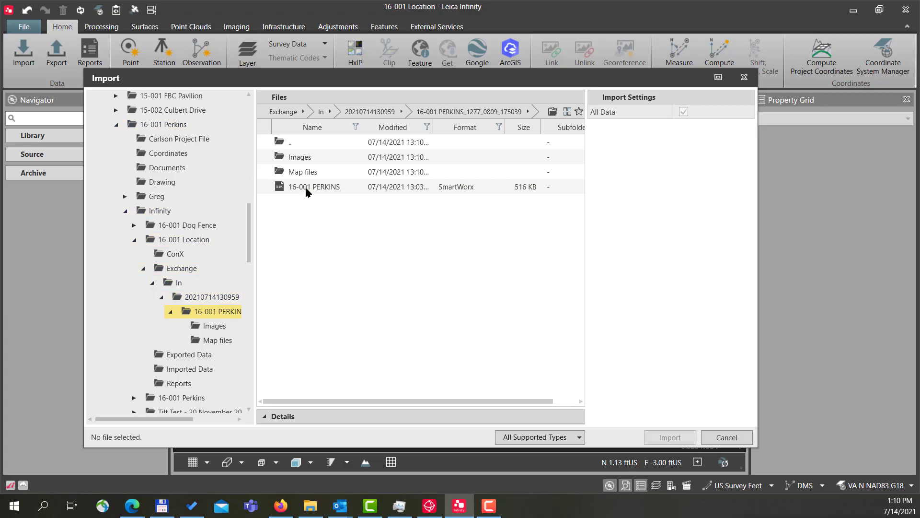
{"action": "left_click", "coordinate": [307, 188]}
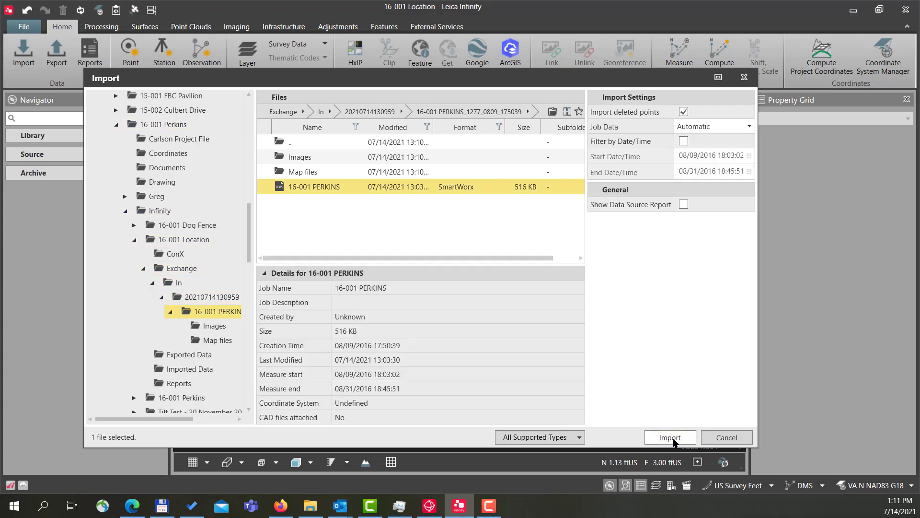
{"action": "left_click", "coordinate": [670, 437]}
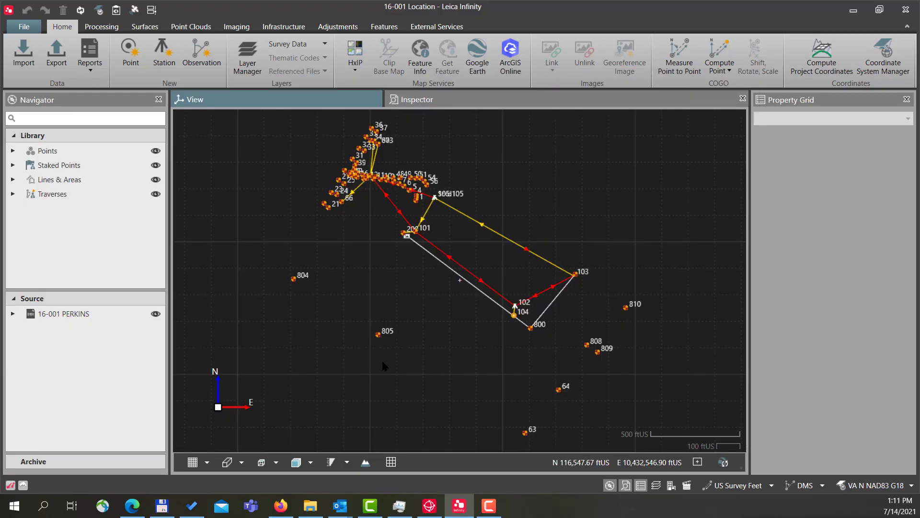